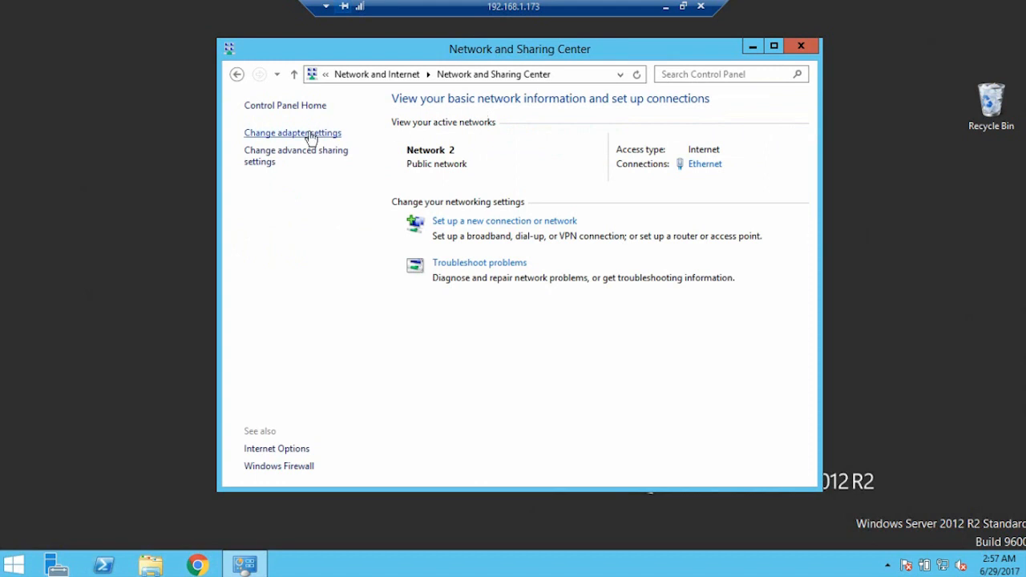
Open the Ethernet adapter's IPv4 properties to check the preferred DNS server is 192.168.1.51
click(311, 135)
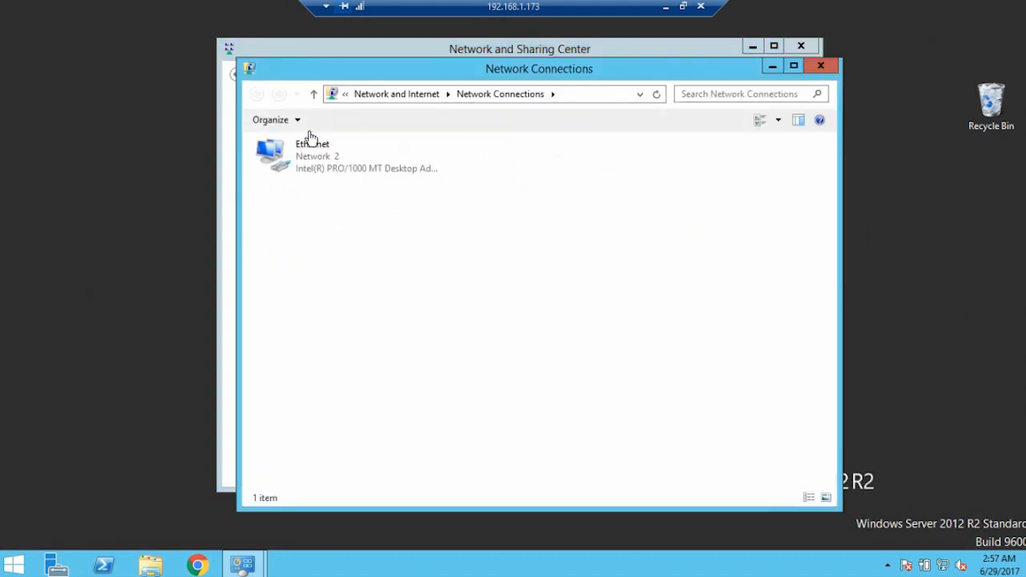
click(327, 161)
right_click(328, 159)
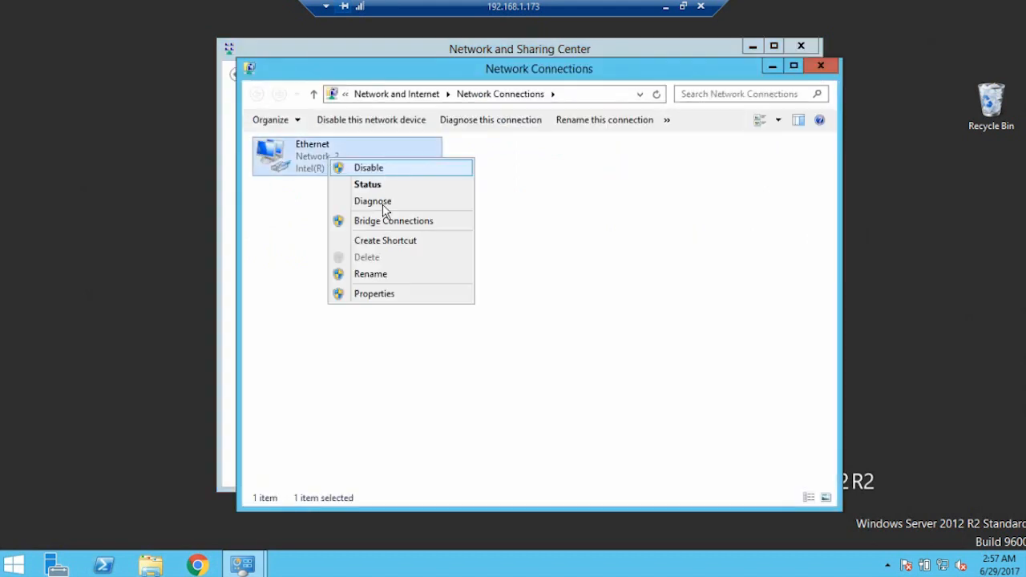
click(388, 295)
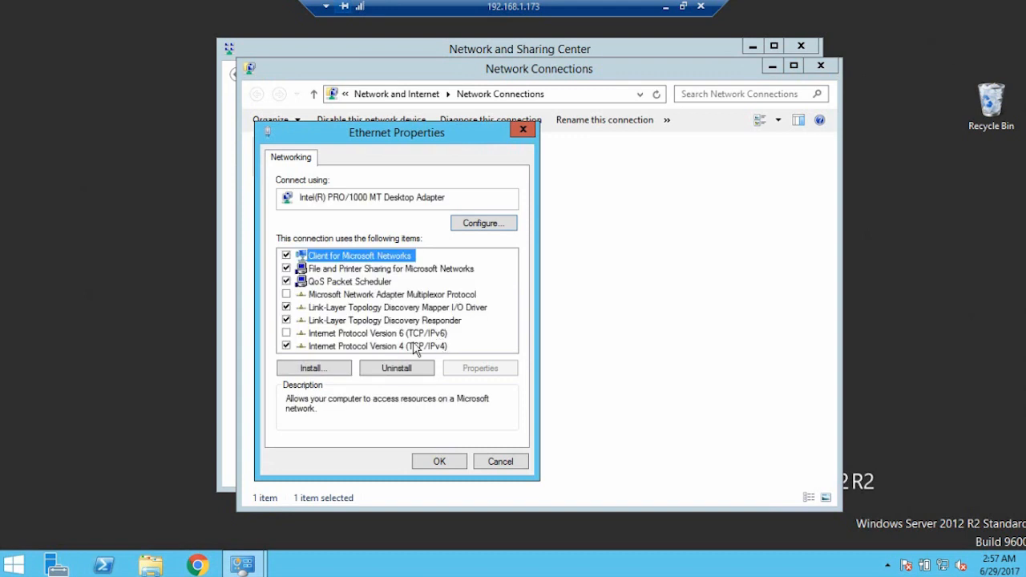
click(416, 347)
click(480, 368)
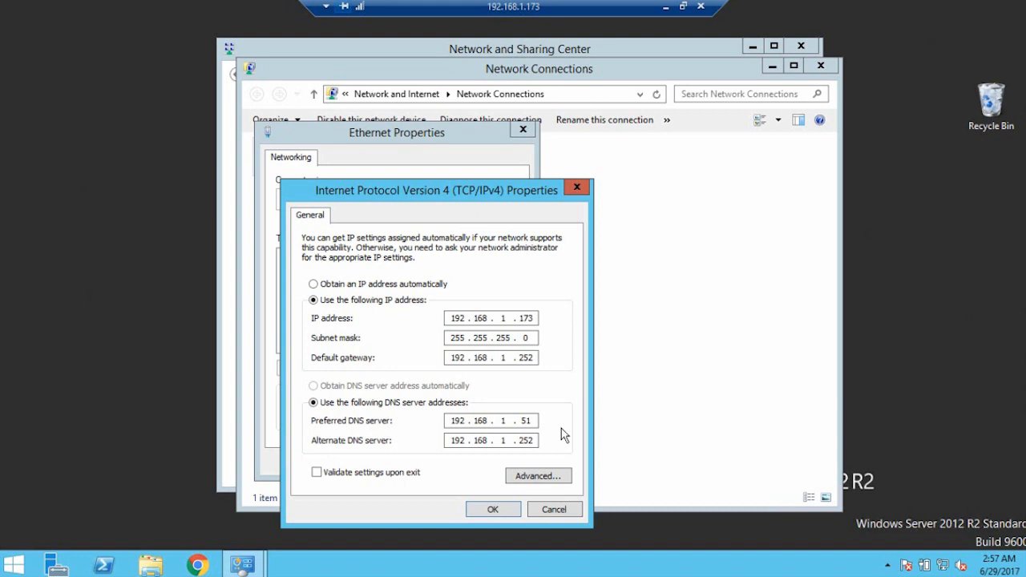
Close the IPv4, Ethernet properties, Network Connections and Network and Sharing Center windows
click(576, 186)
click(522, 130)
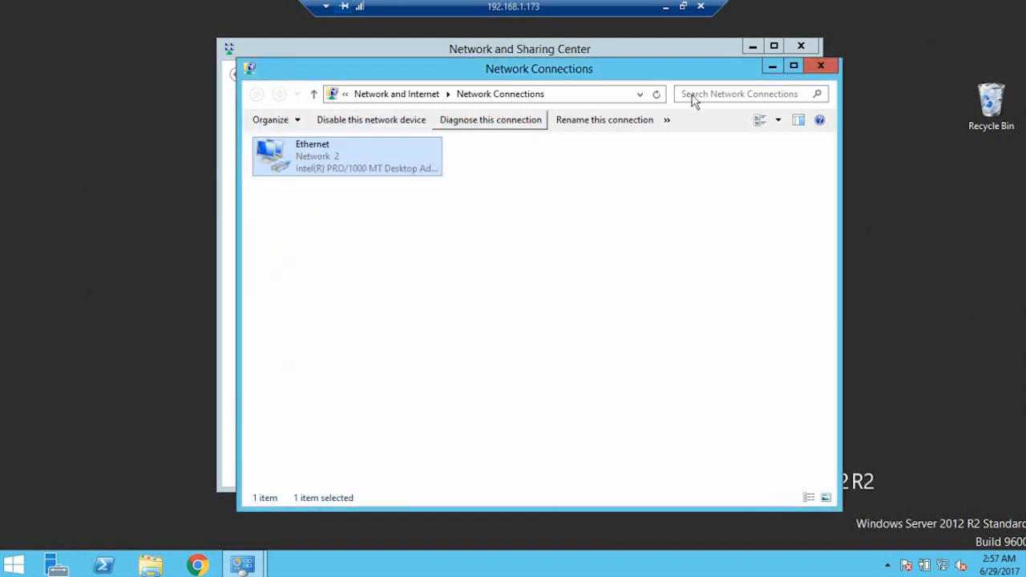
click(819, 65)
click(800, 45)
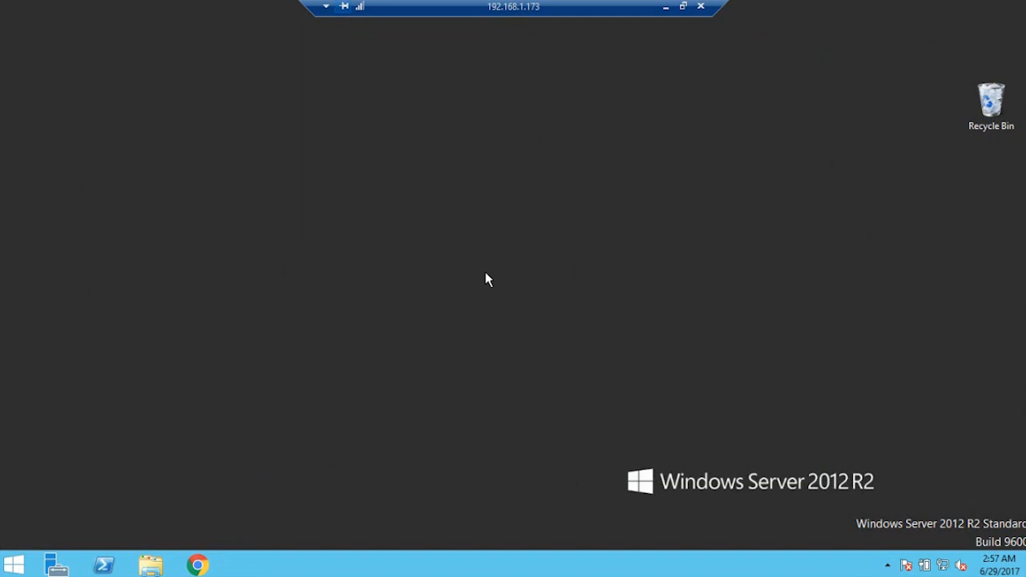
Open This PC's advanced system settings on the Computer Name tab
click(12, 564)
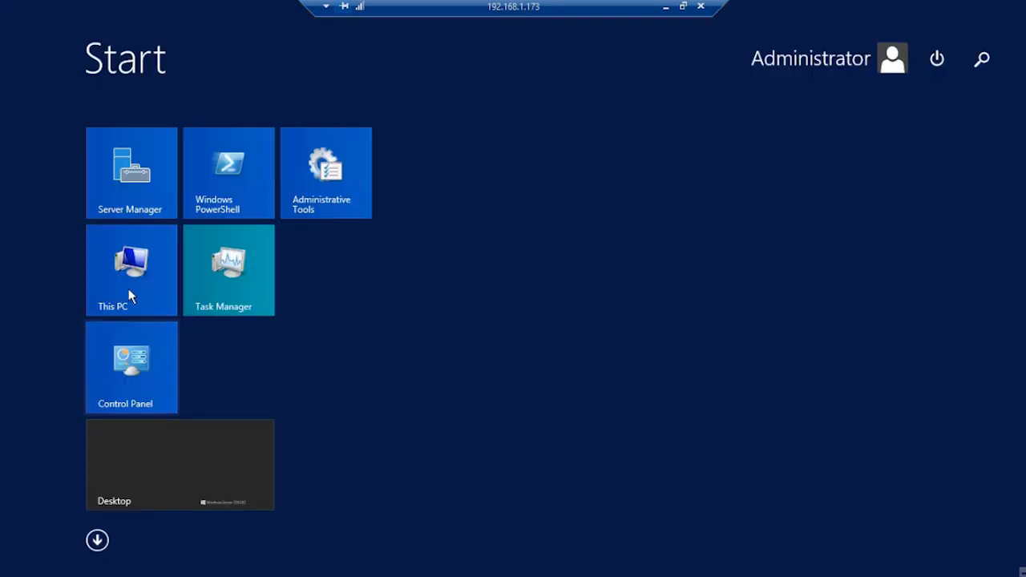
right_click(131, 276)
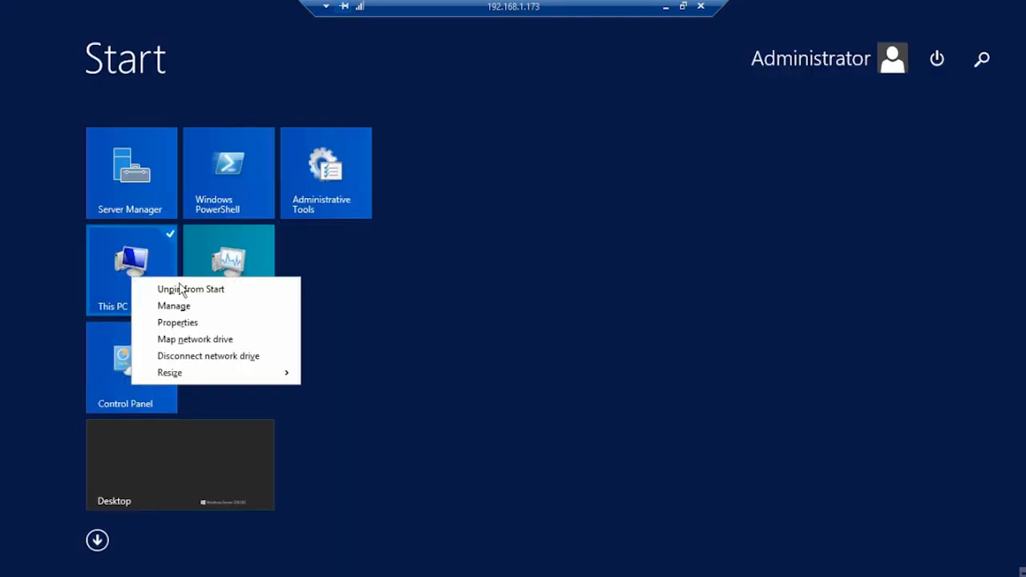
click(190, 323)
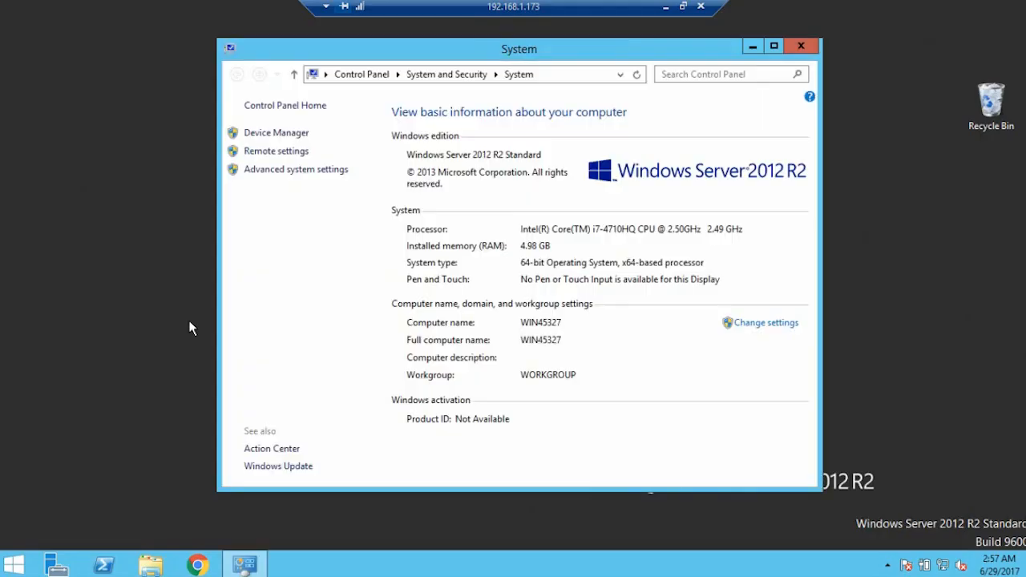
click(265, 170)
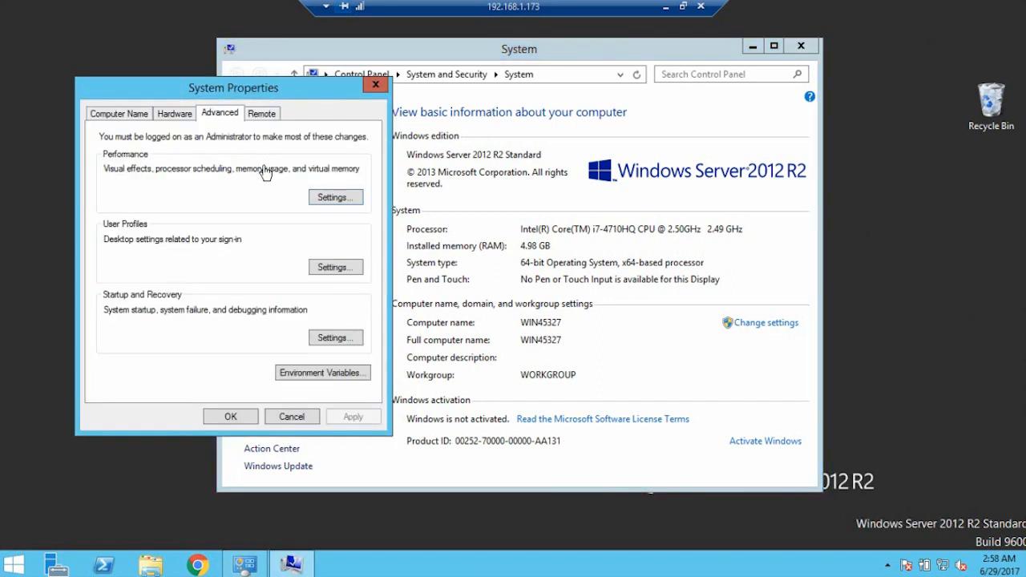
click(121, 113)
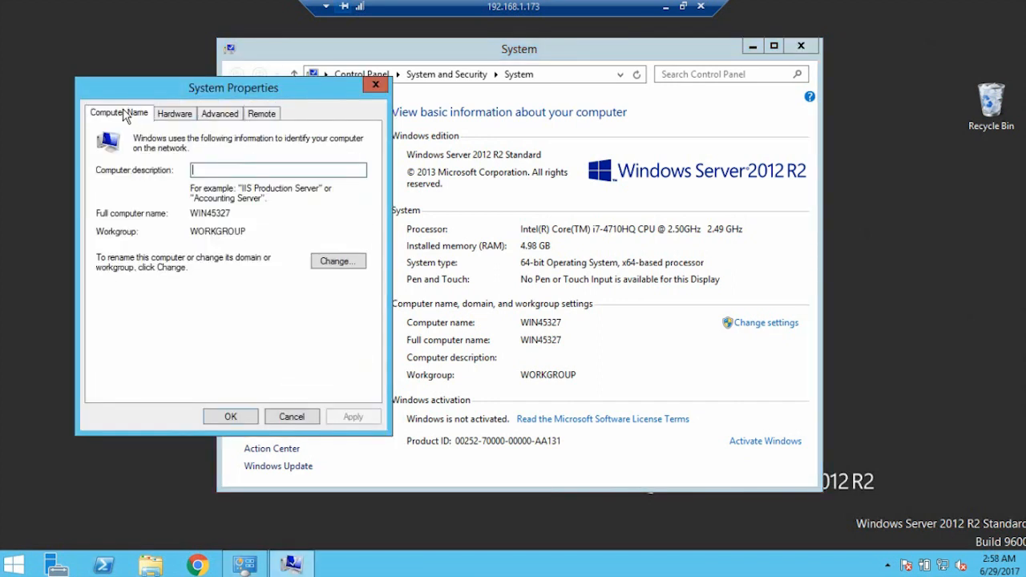
Rename the computer to dsundemo and make it a member of the db.local domain
click(337, 268)
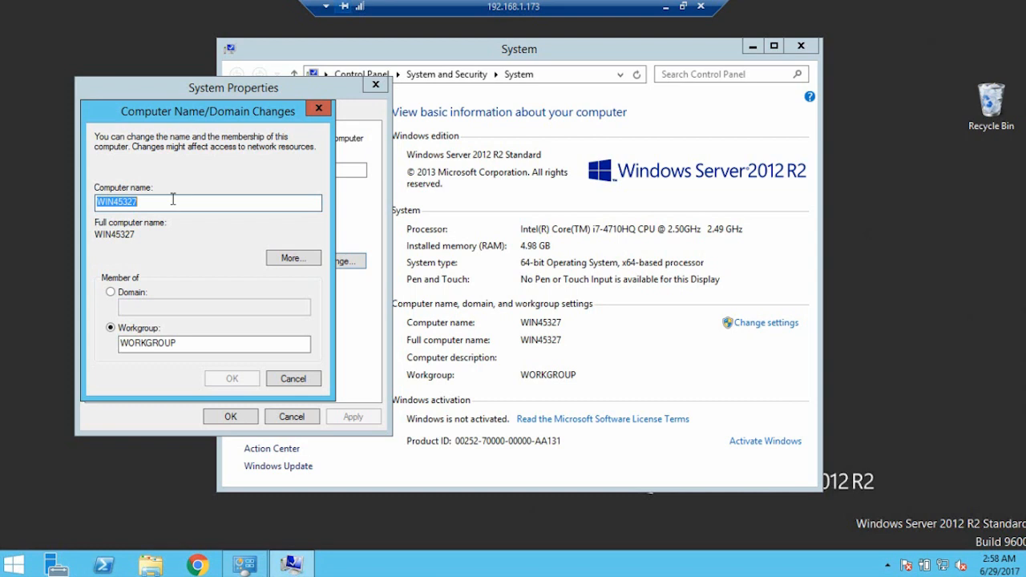
text(dsundemo)
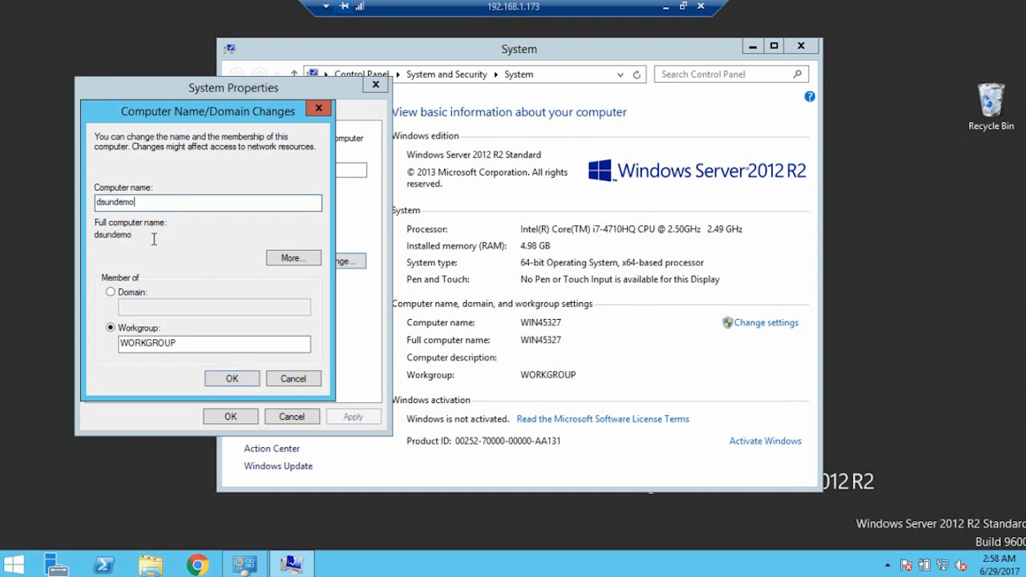
click(110, 292)
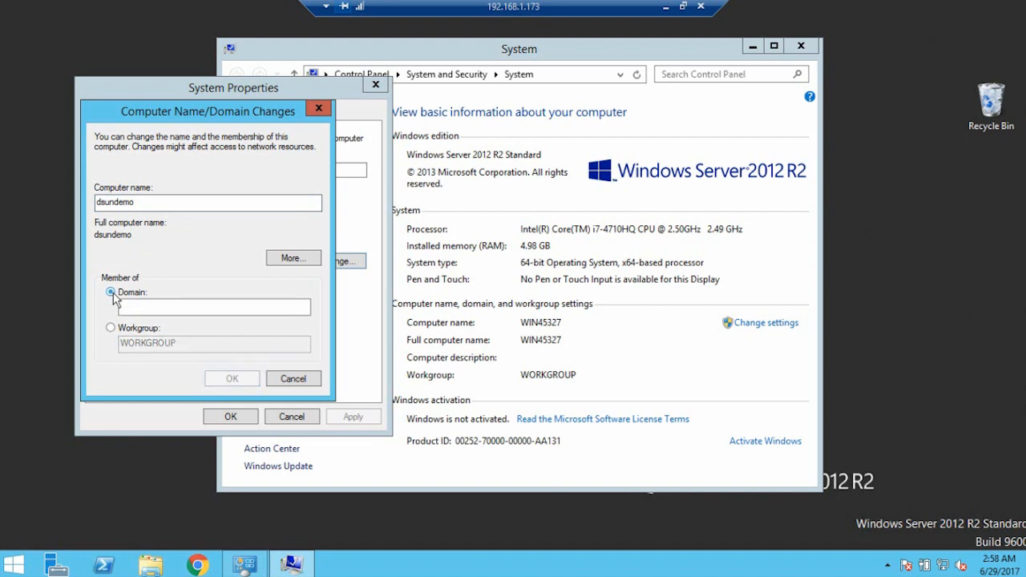
click(159, 308)
text(db)
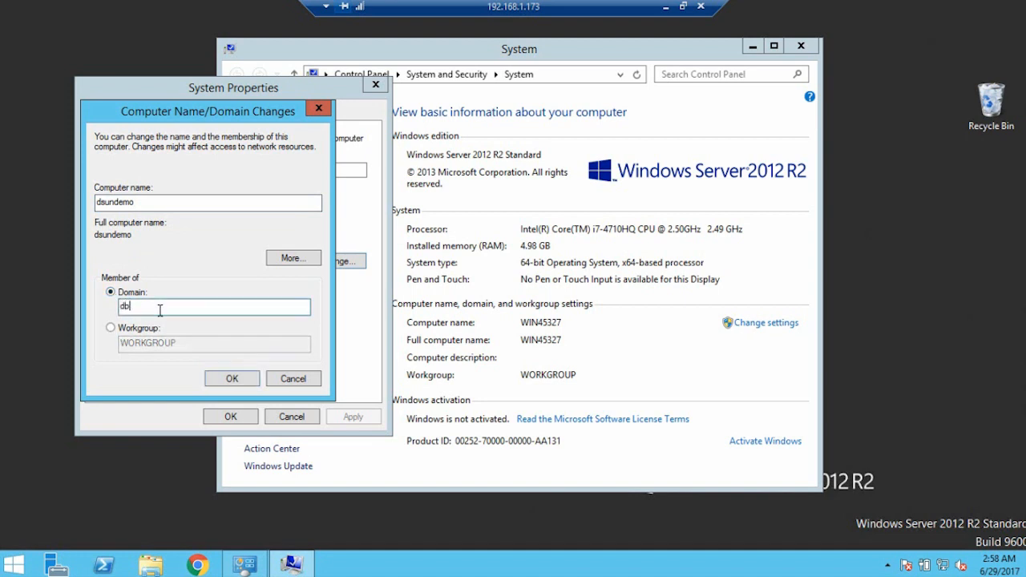
text(.local)
Confirm the domain join using the Administrator account and its password
click(235, 376)
text(Administrator)
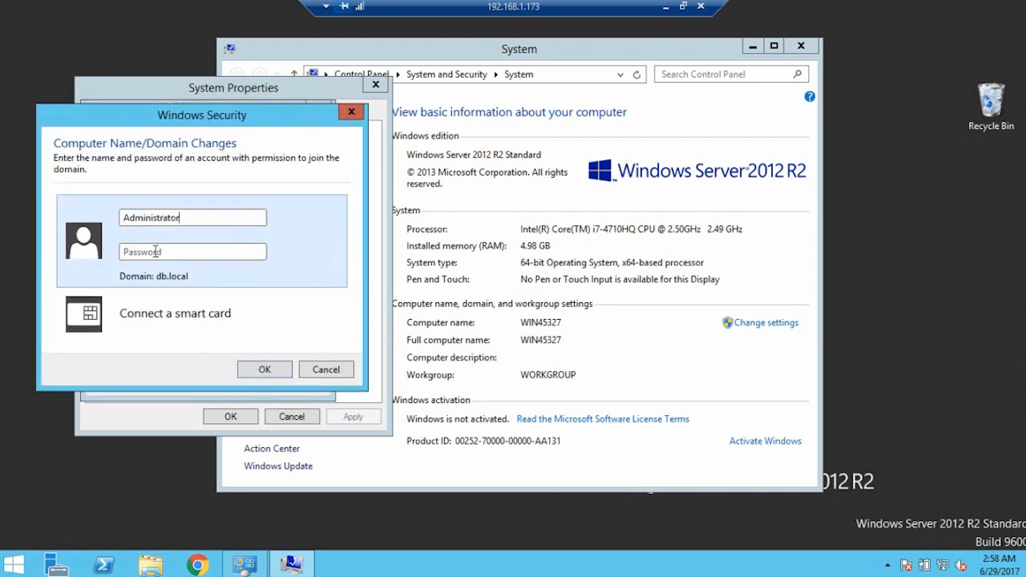
click(149, 252)
text(•••••••••••)
click(263, 370)
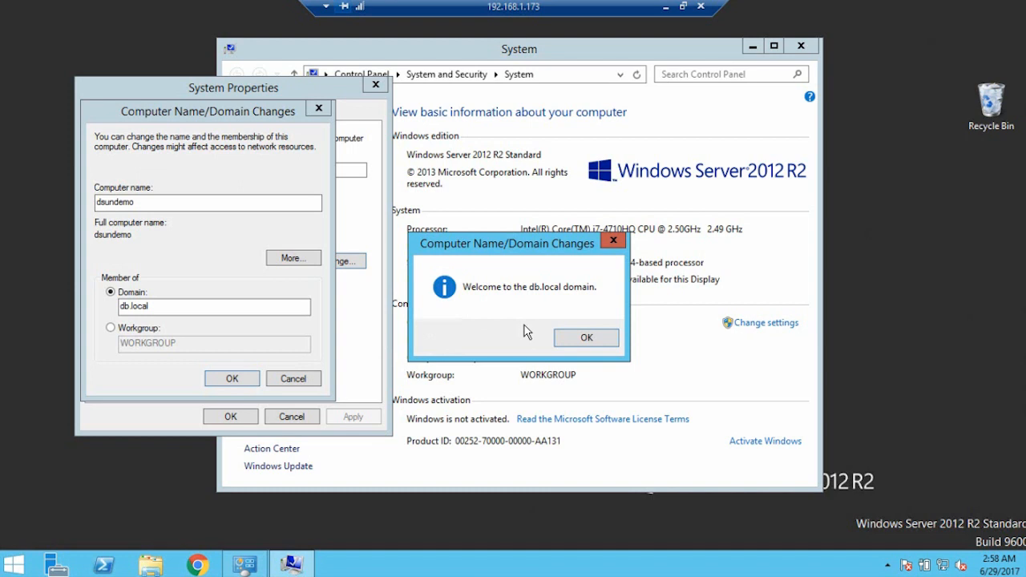
Acknowledge the db.local welcome and restart notices, then restart the server now
click(587, 338)
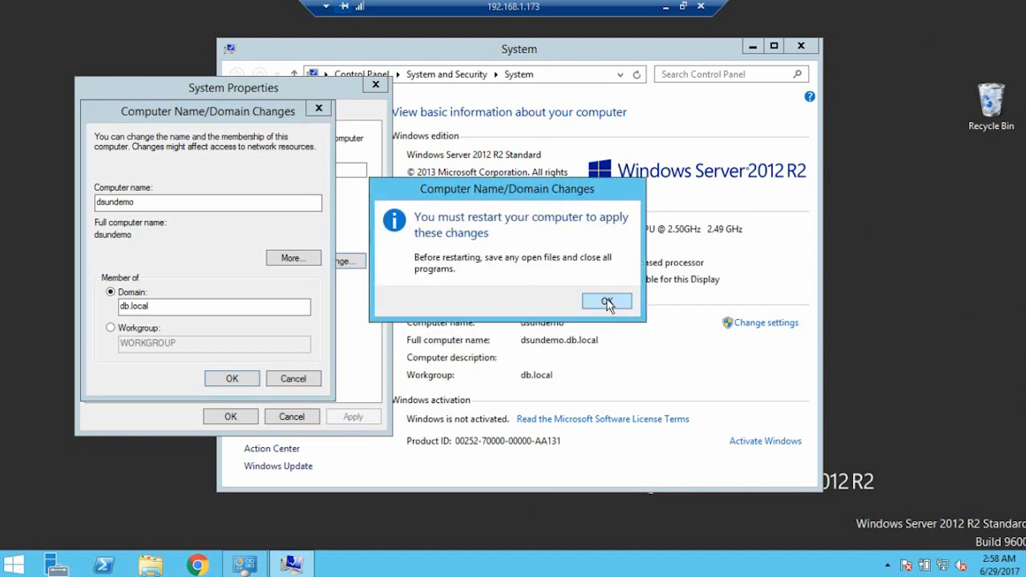
click(607, 302)
click(233, 416)
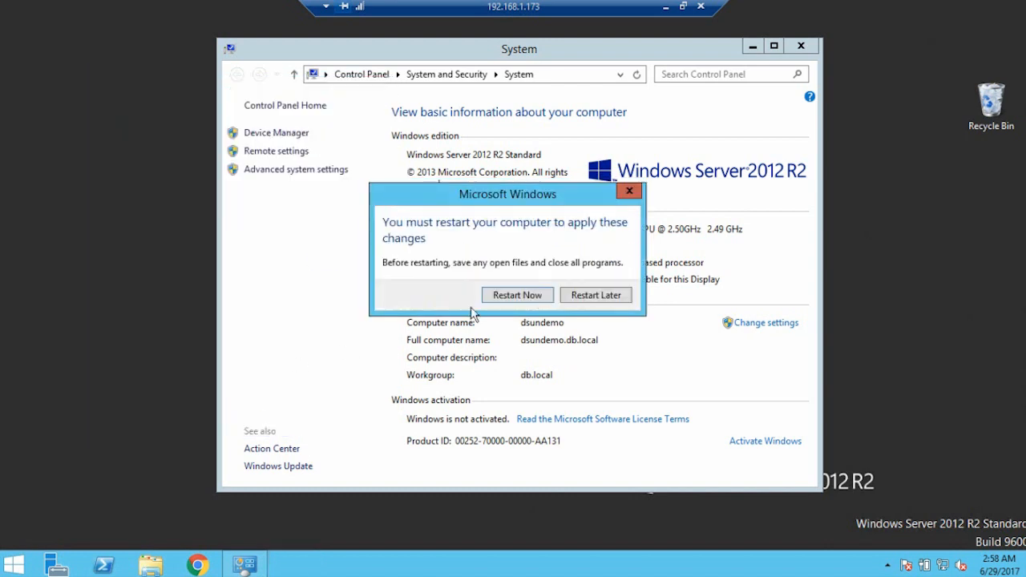
click(518, 296)
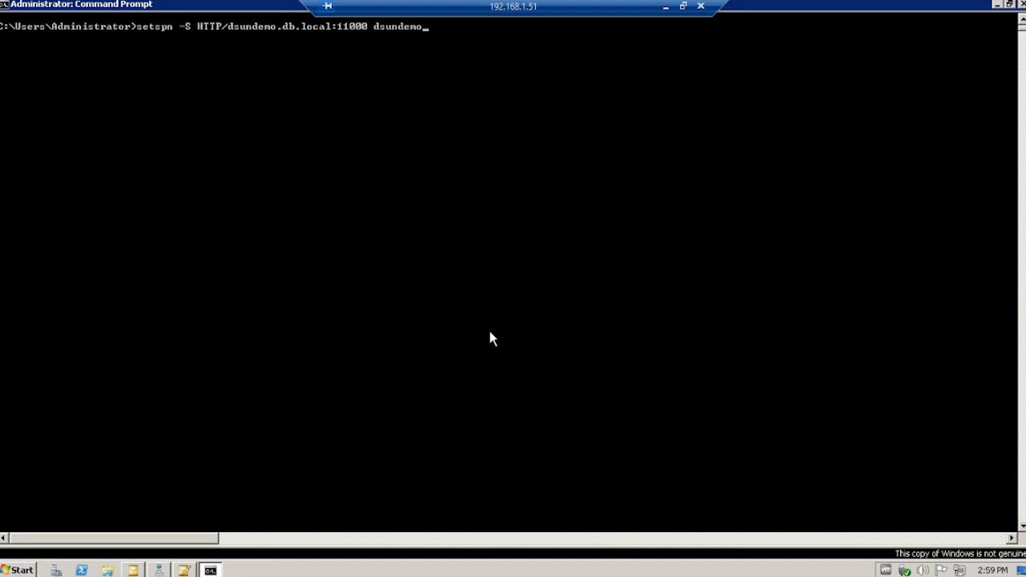
Run setspn -S HTTP/dsundemo.db.local:11000 dsundemo to register the SPN
key(Return)
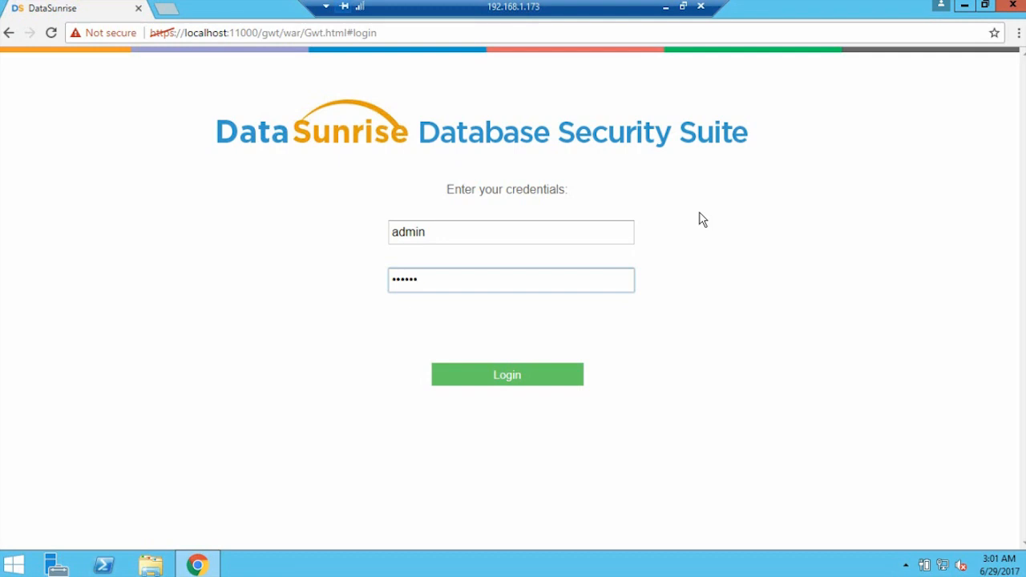
Log in to the DataSunrise console and open System Settings > General
click(487, 377)
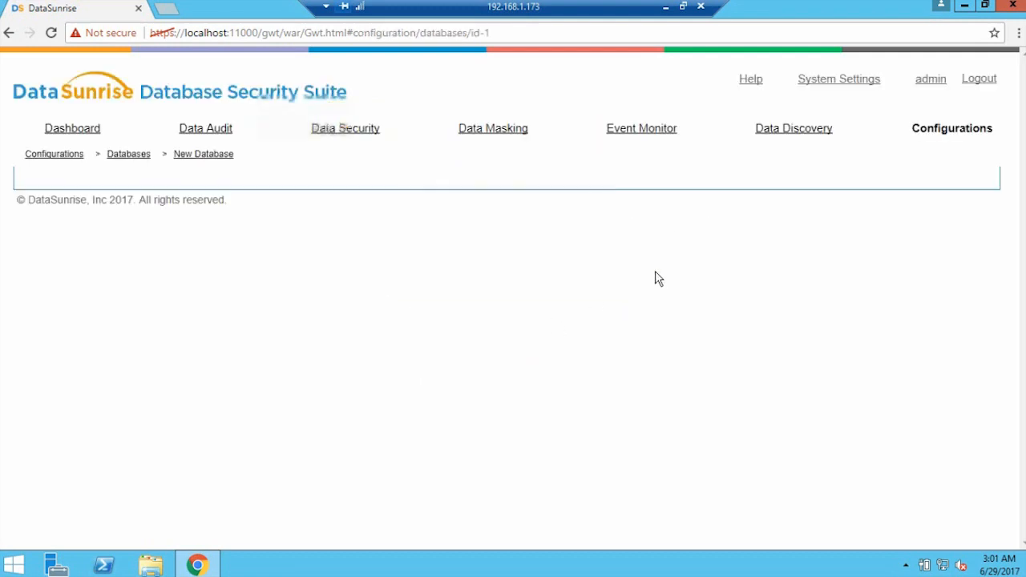
click(854, 78)
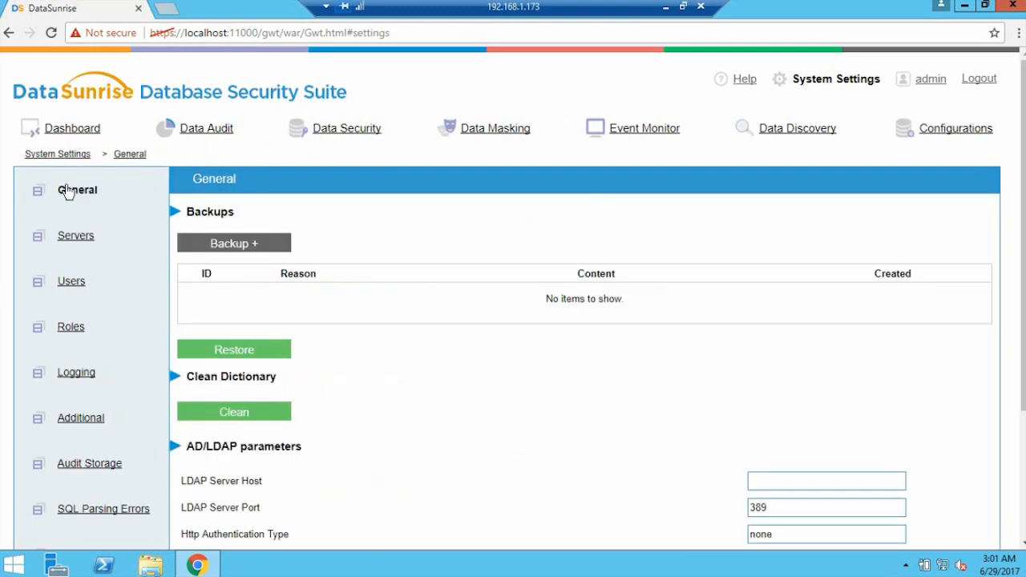
click(68, 191)
drag(1016, 289, 1020, 391)
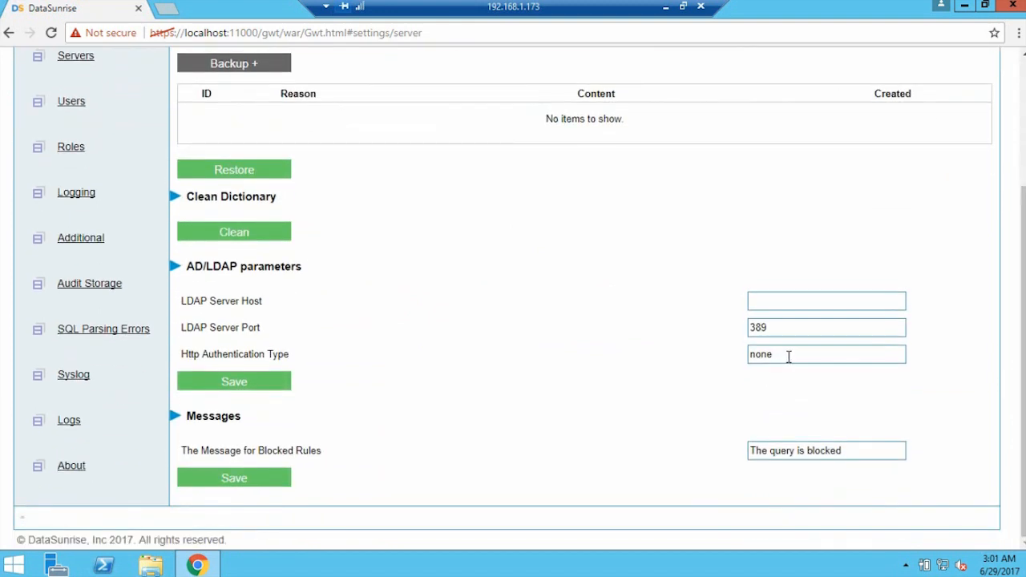
Change Http Authentication Type from none to Negotiate and save the AD/LDAP parameters
drag(787, 355, 699, 359)
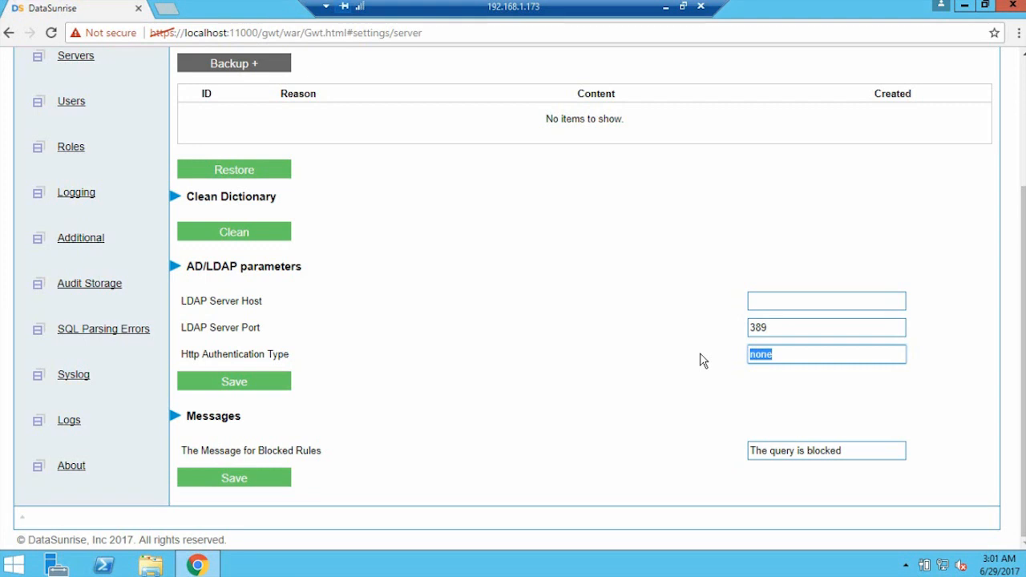
text(Negotiate)
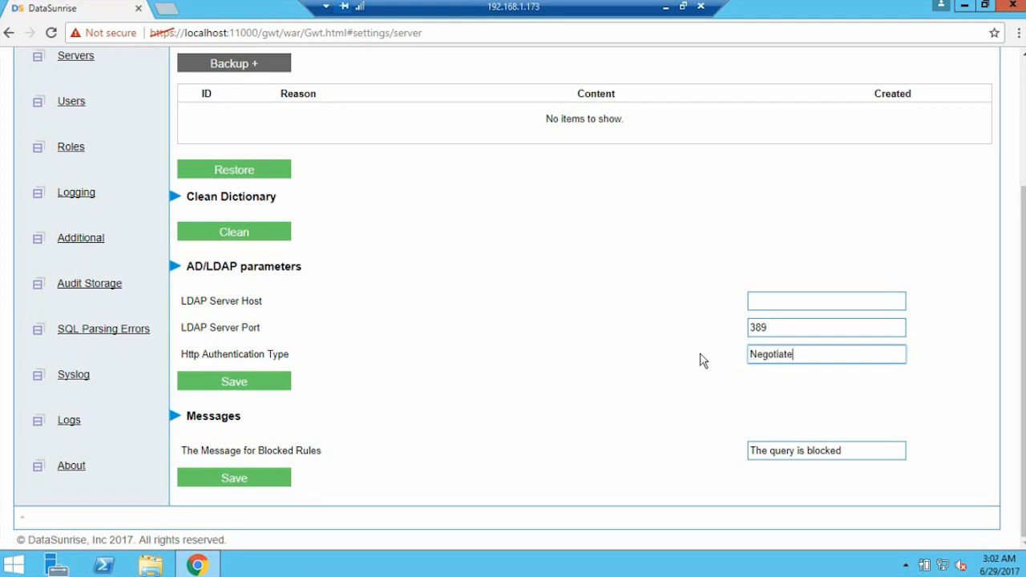
click(228, 385)
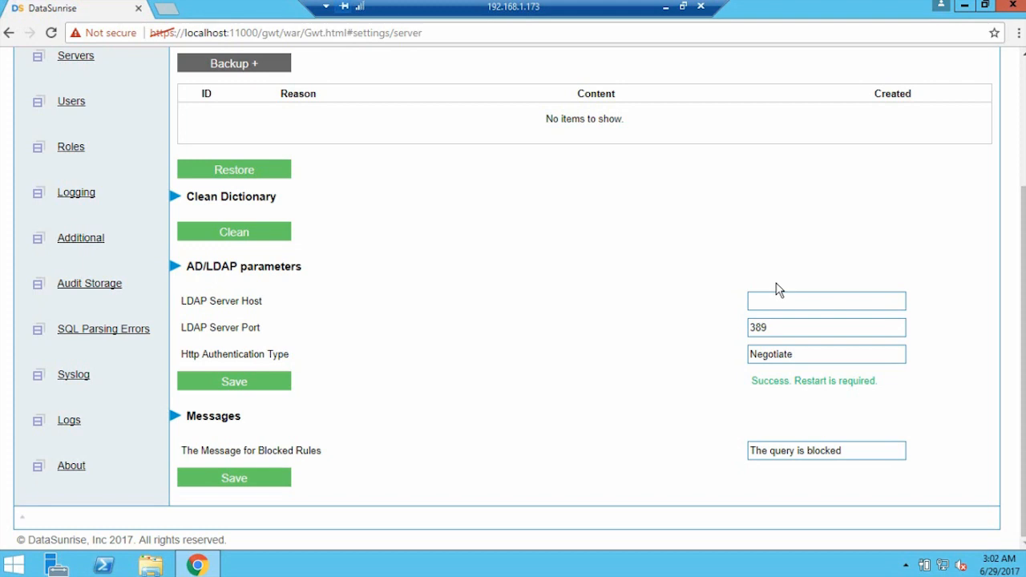
drag(1022, 352, 1023, 286)
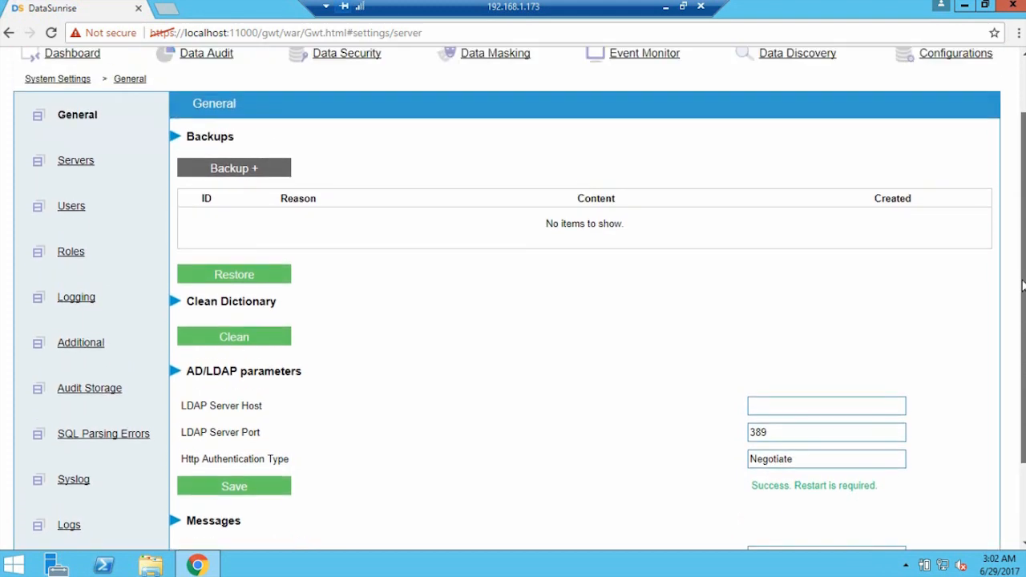
Add console user DB\ds_admin_demo with Active Directory authentication enabled
click(70, 213)
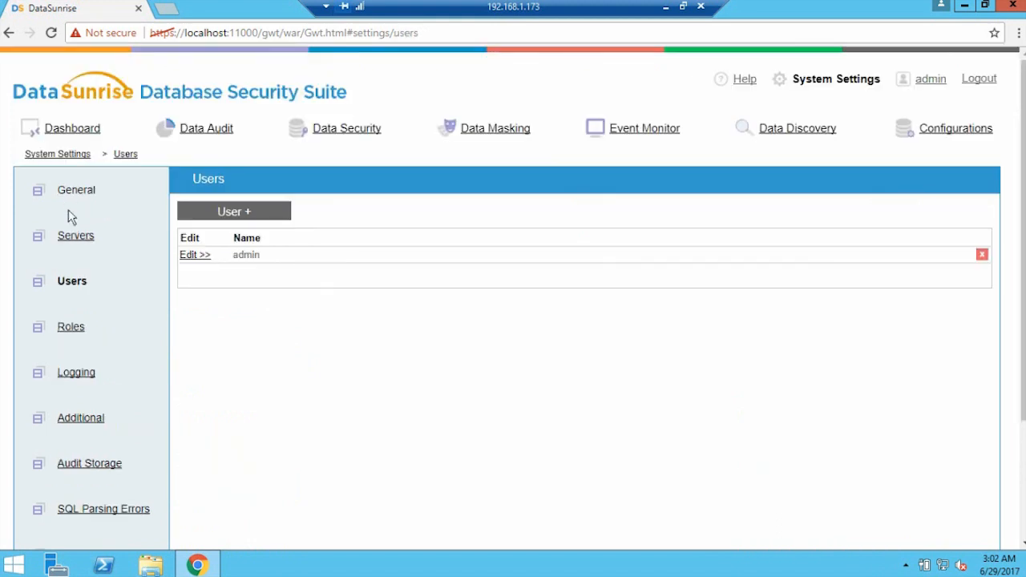
click(259, 213)
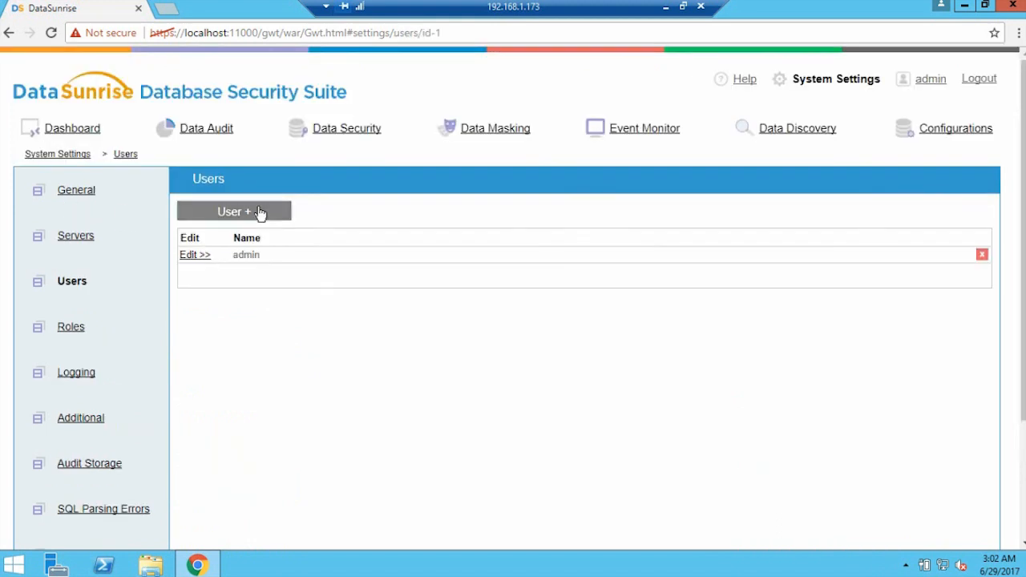
click(277, 237)
text(DB)
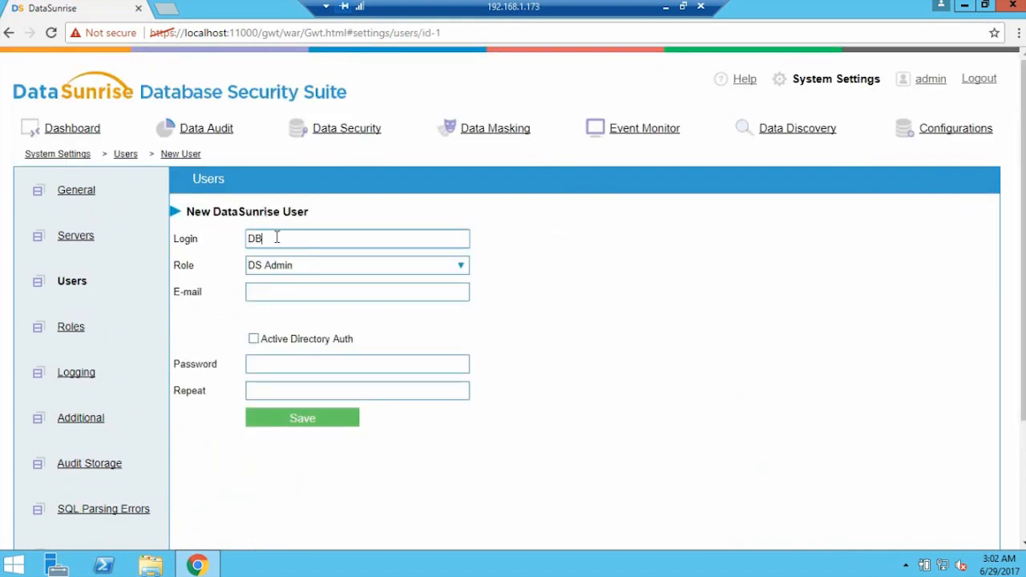
text(\ds_admin_demo)
click(253, 338)
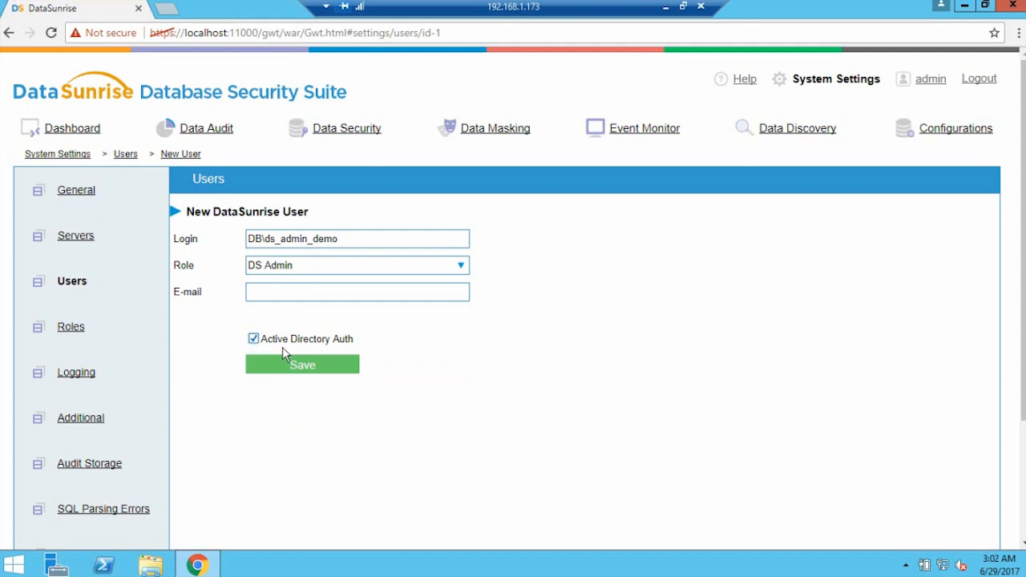
click(302, 366)
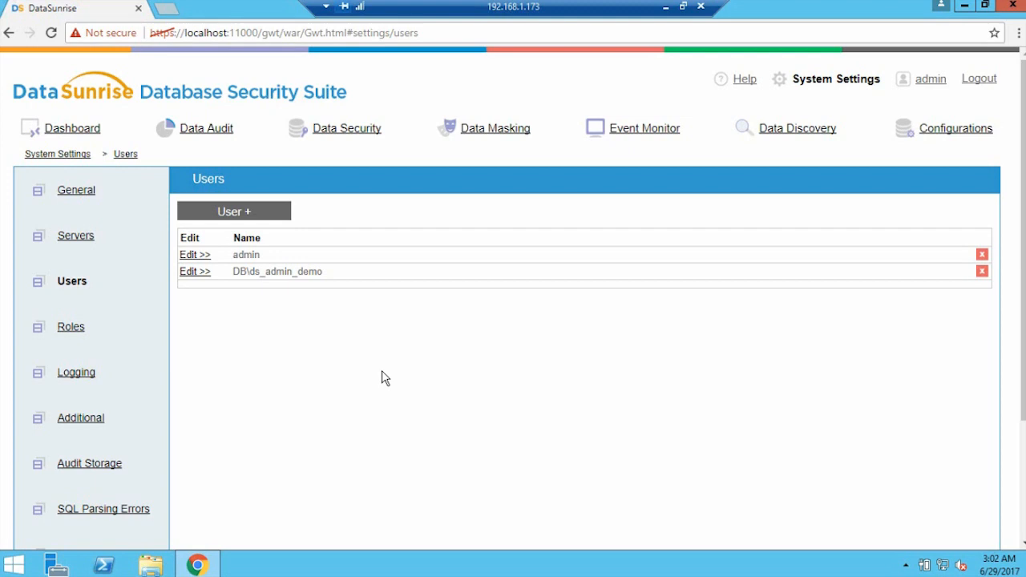
key(ctrl+shift+Escape)
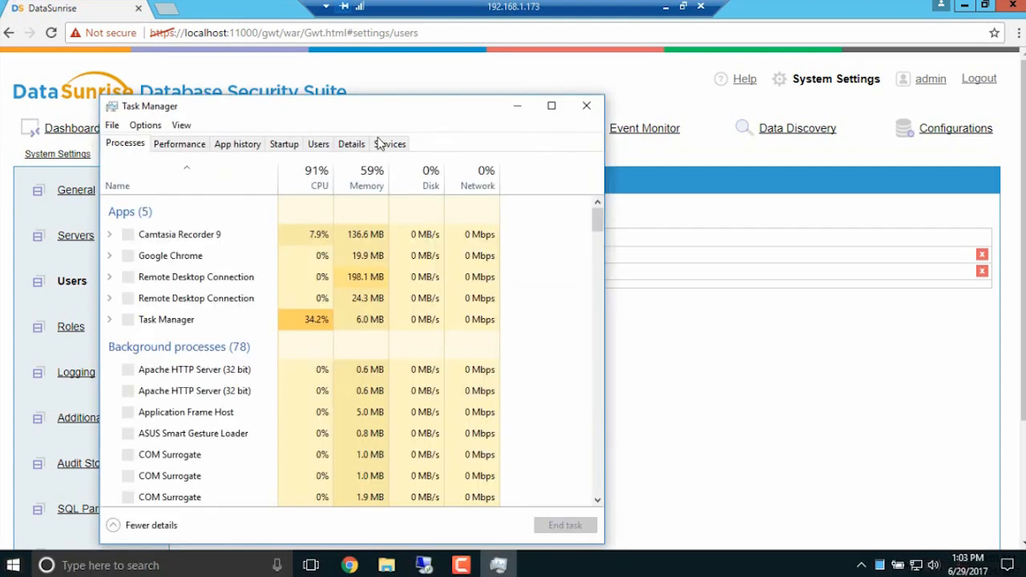
Restart the DATA_SUNRISE_SECURITY service from the Services list and close Task Manager
click(382, 143)
key(d)
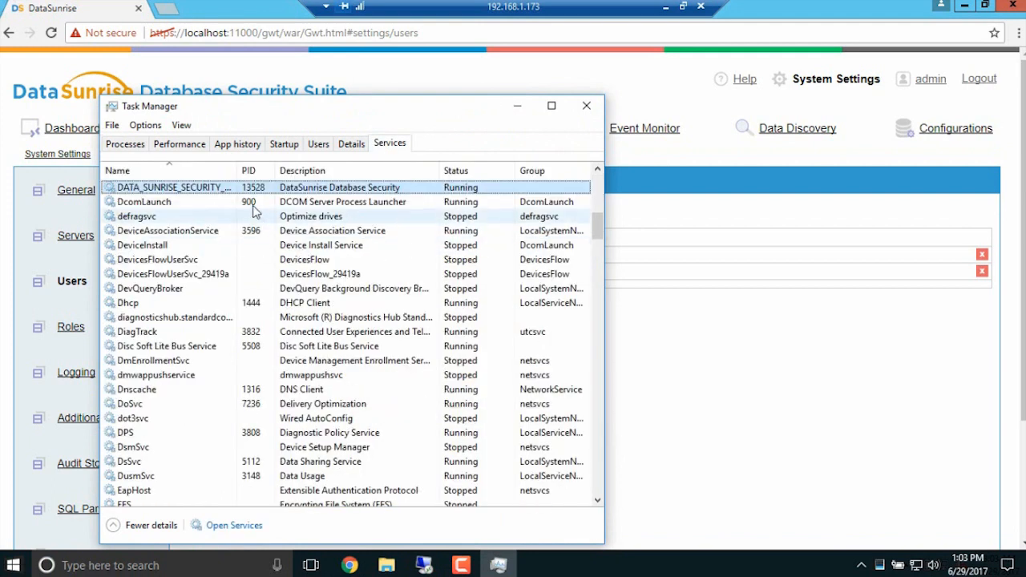
right_click(281, 187)
click(331, 231)
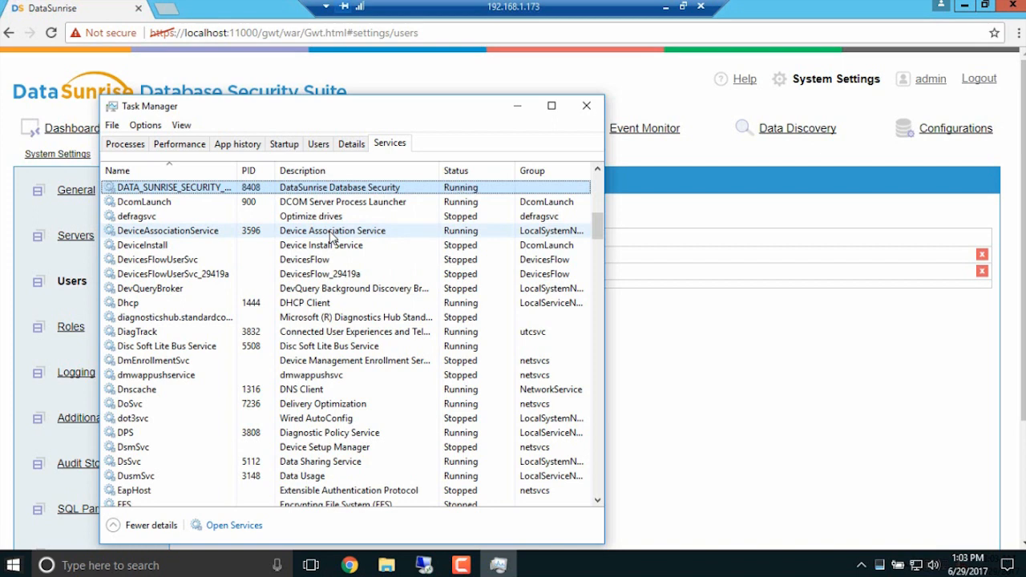
click(587, 105)
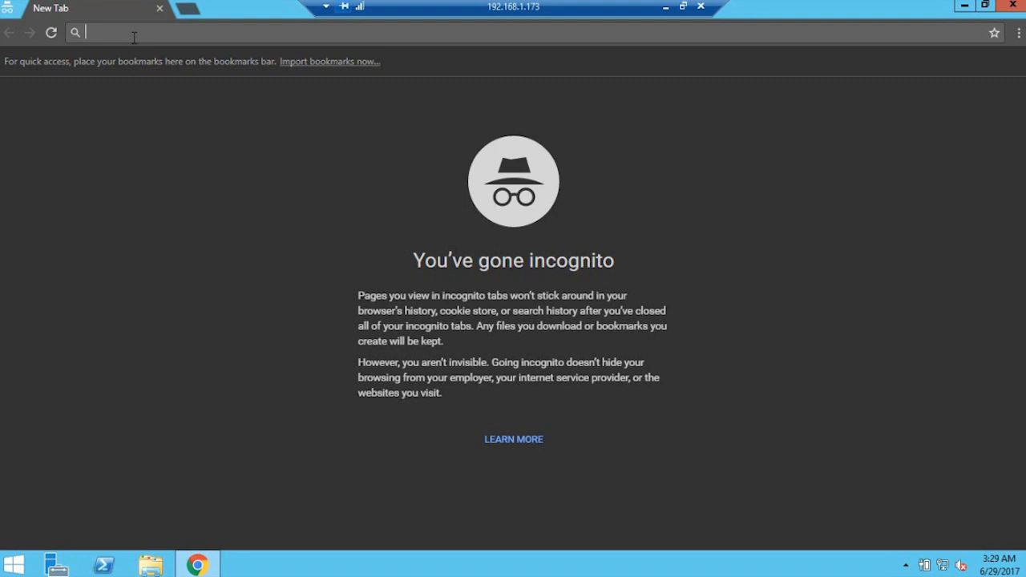
text(https://localhost:12000)
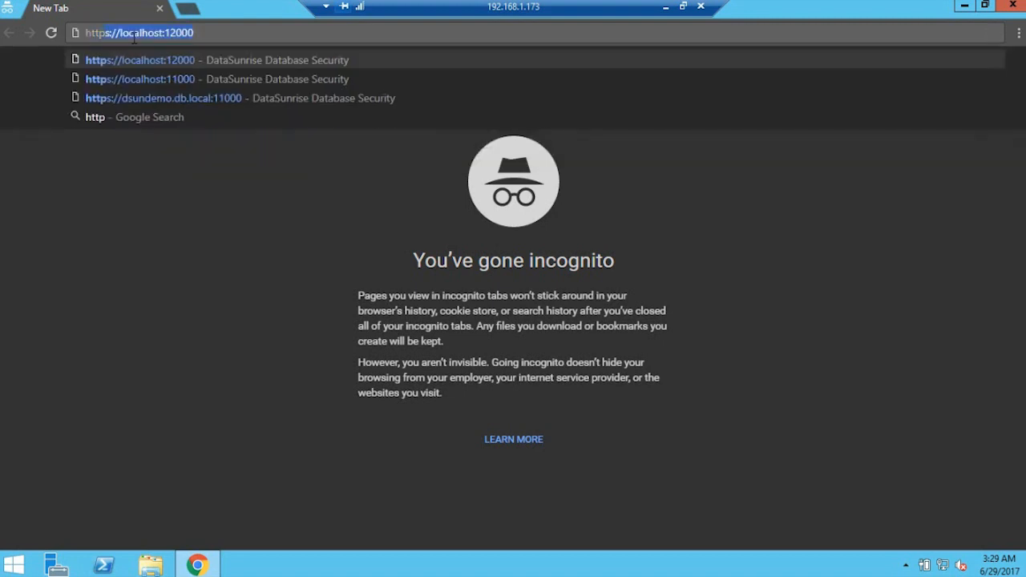
key(Down)
key(Down)
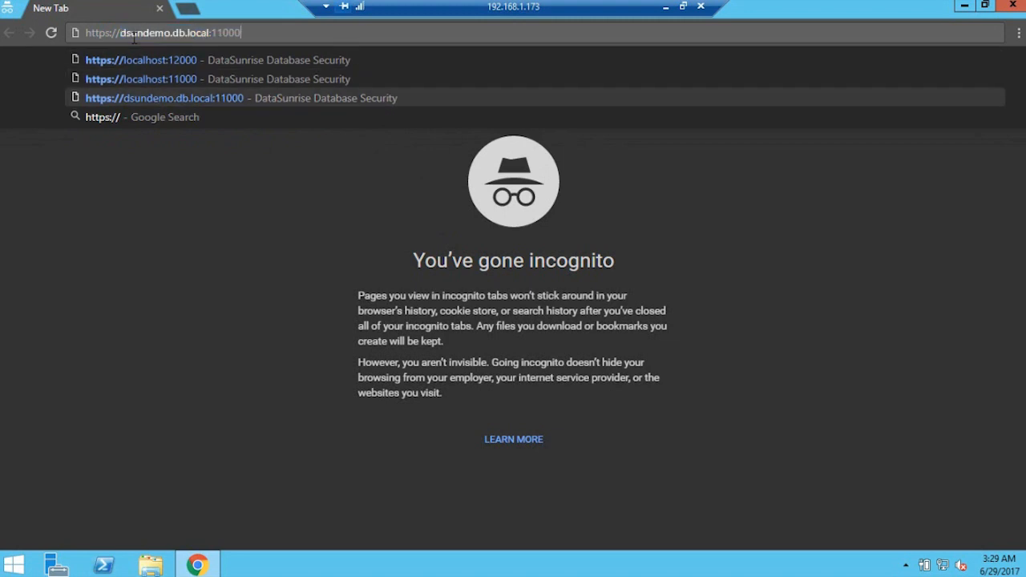
key(Return)
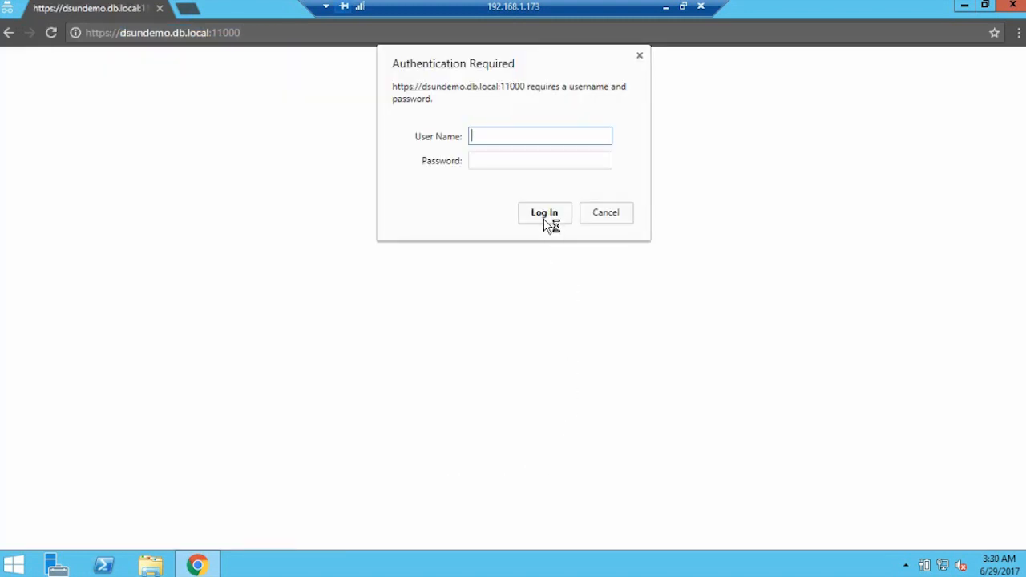
text(ds_admin_demo)
key(Tab)
text(*************)
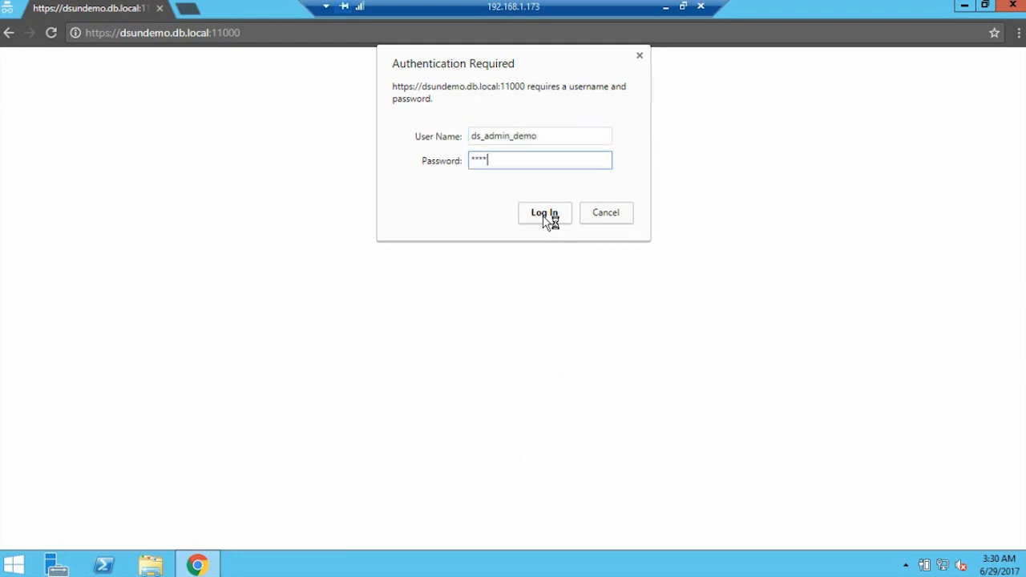
click(548, 214)
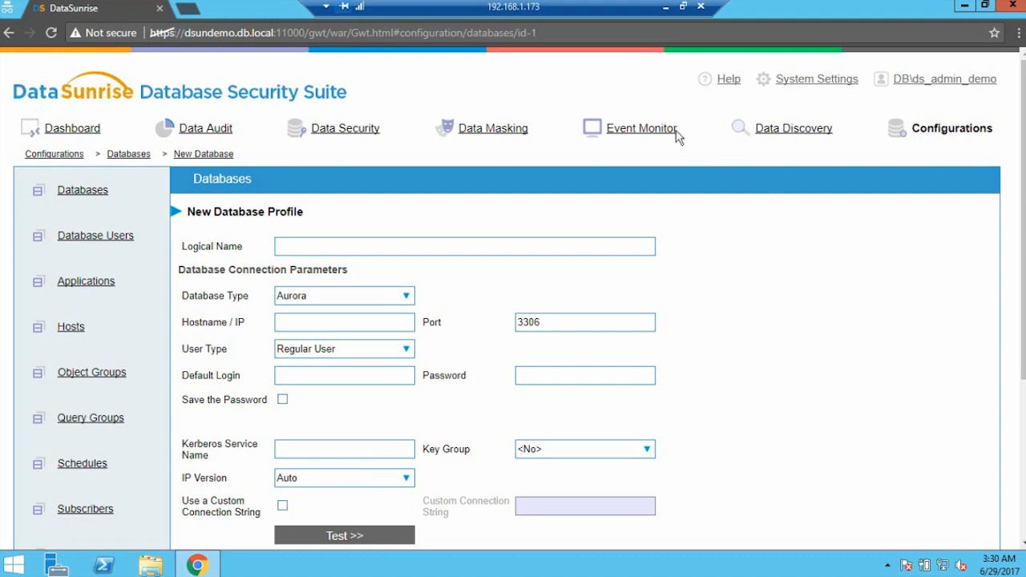
Change the console address port from 11000 to 12000 and load the page
click(214, 37)
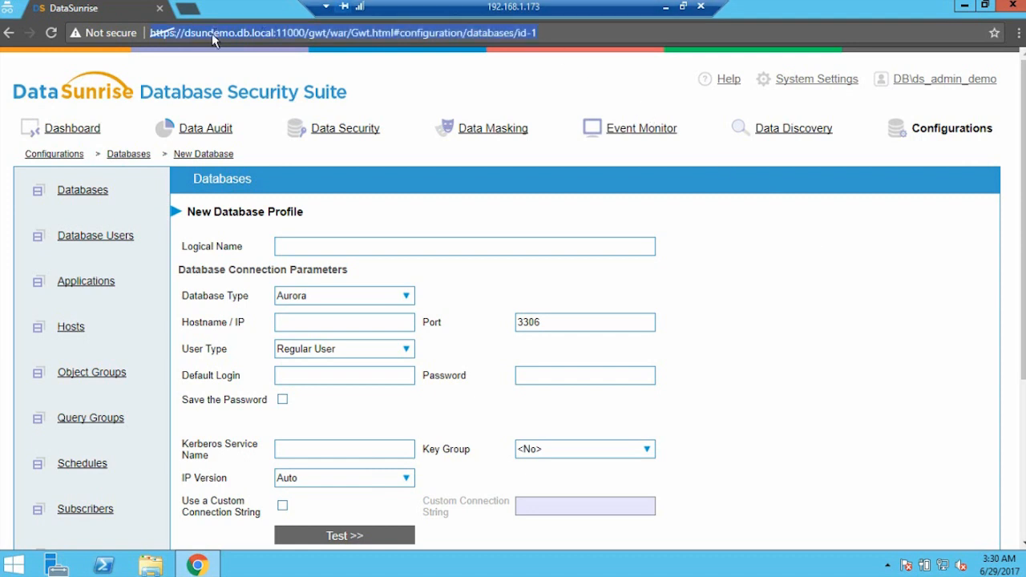
click(282, 37)
drag(283, 37, 742, 38)
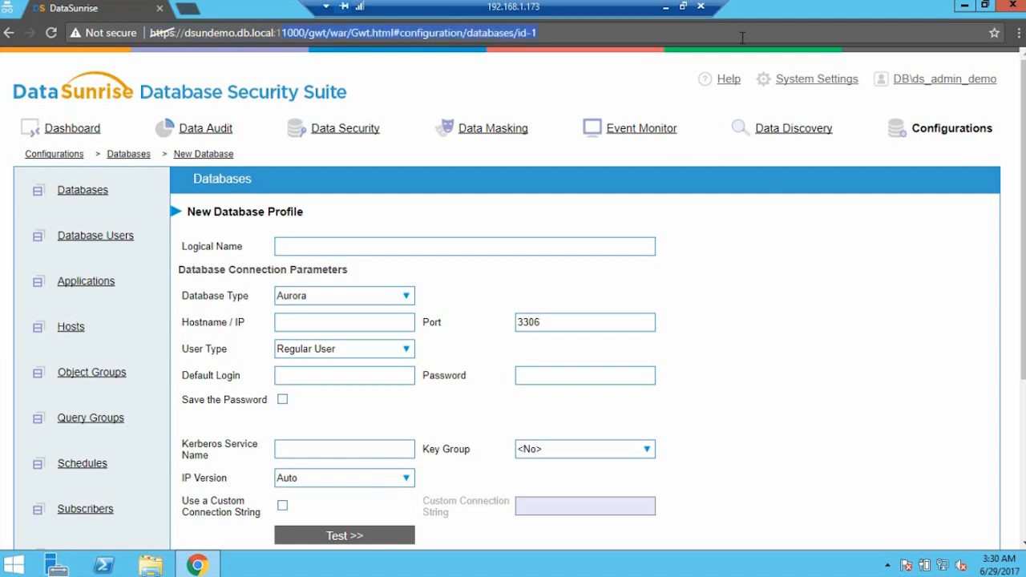
text(2000)
key(Return)
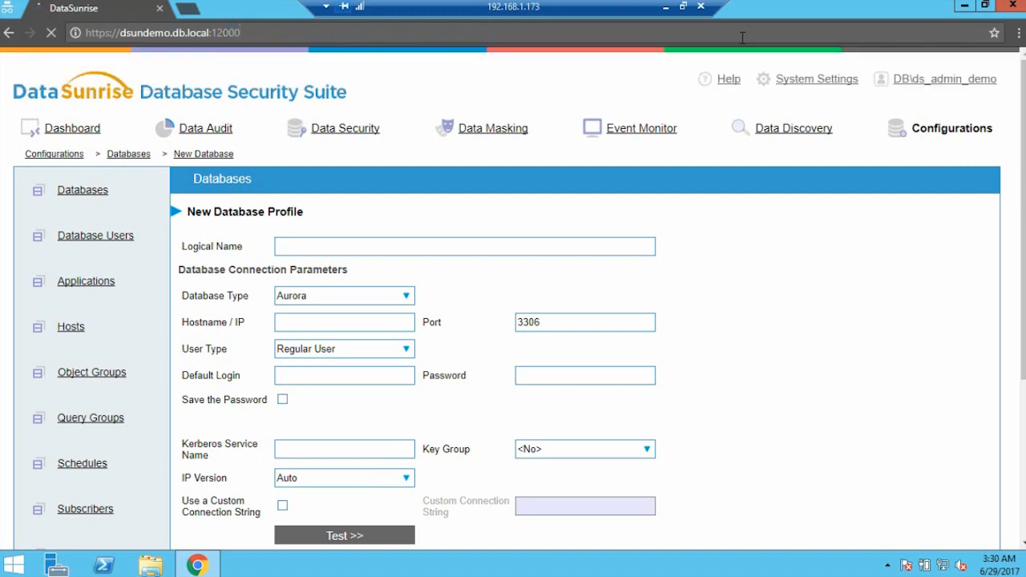